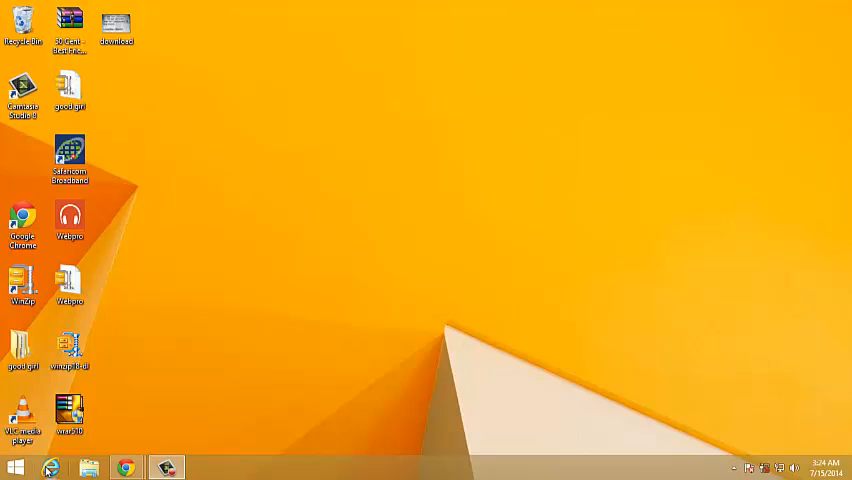
Launch Internet Explorer from the Start screen's full list of installed apps
left_click(15, 468)
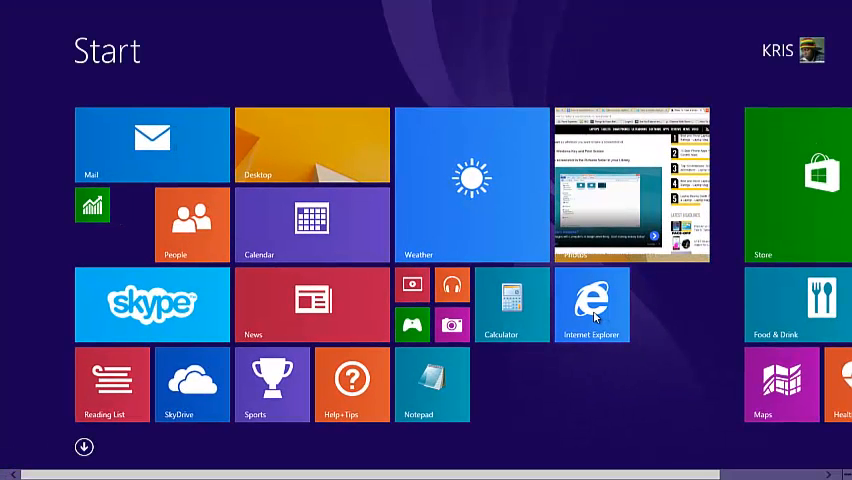
left_click(84, 446)
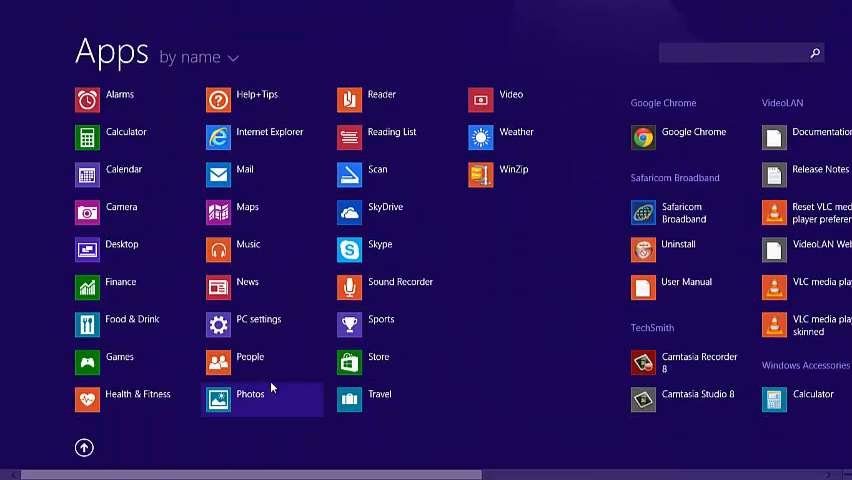
left_click(244, 131)
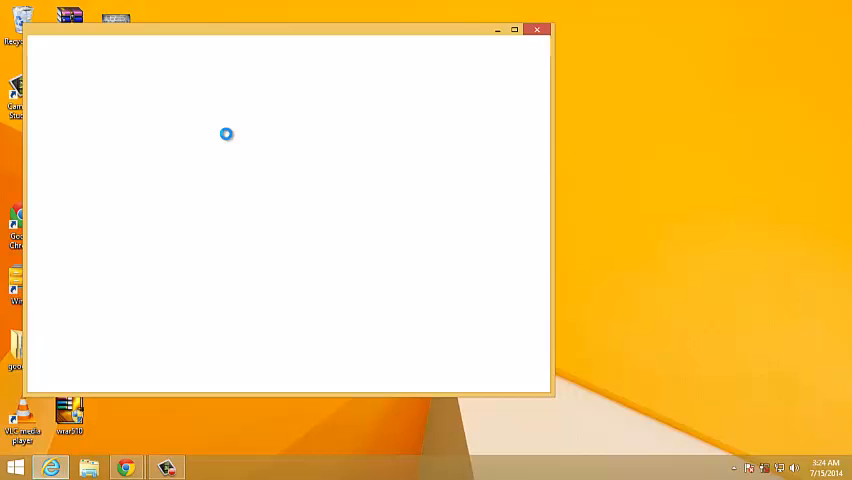
left_click(514, 33)
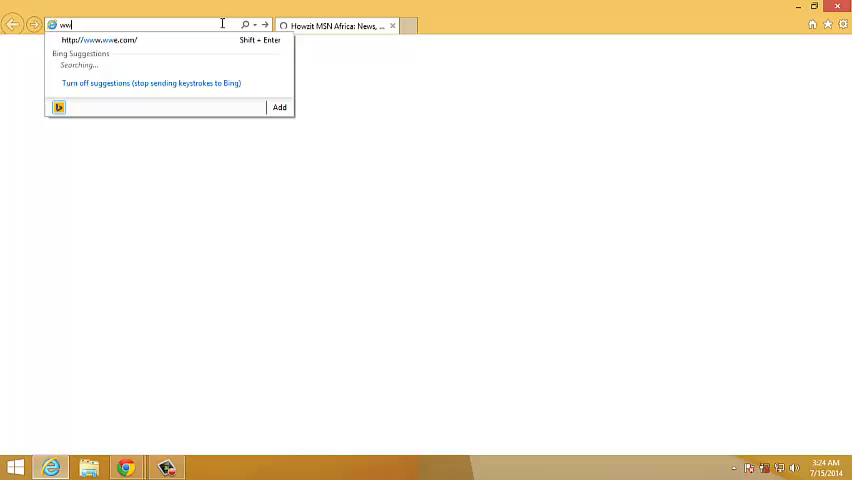
type(".f")
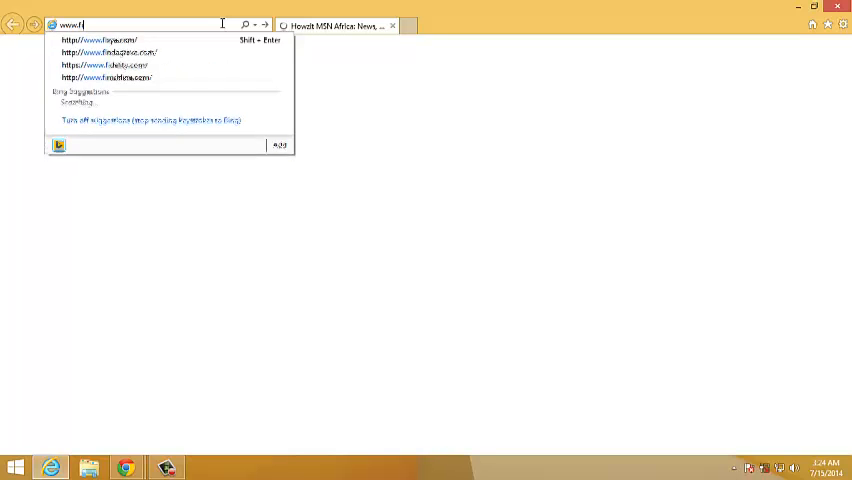
type("irefox")
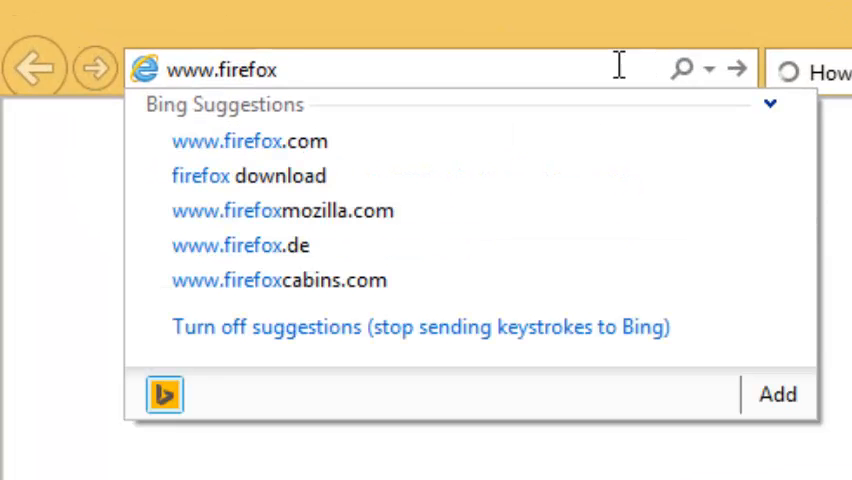
type(".co")
type("m")
key("Return")
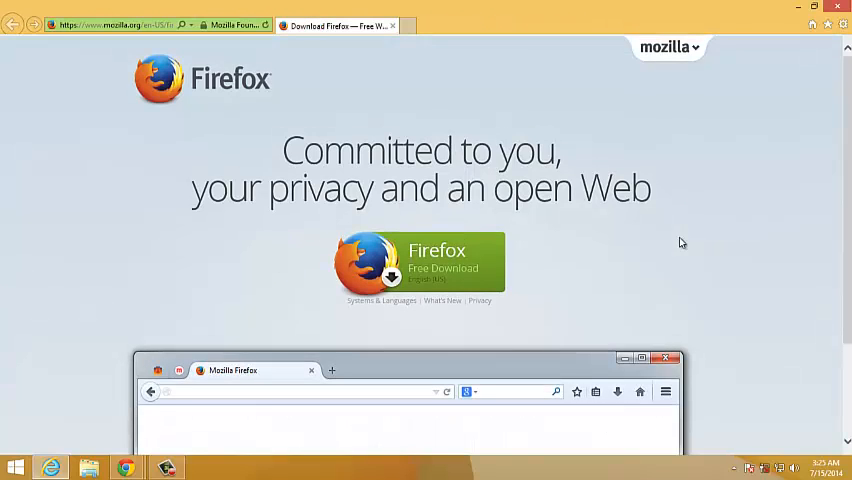
Download and save Firefox Setup Stub 30.0, then show it in the Downloads folder
left_click(431, 262)
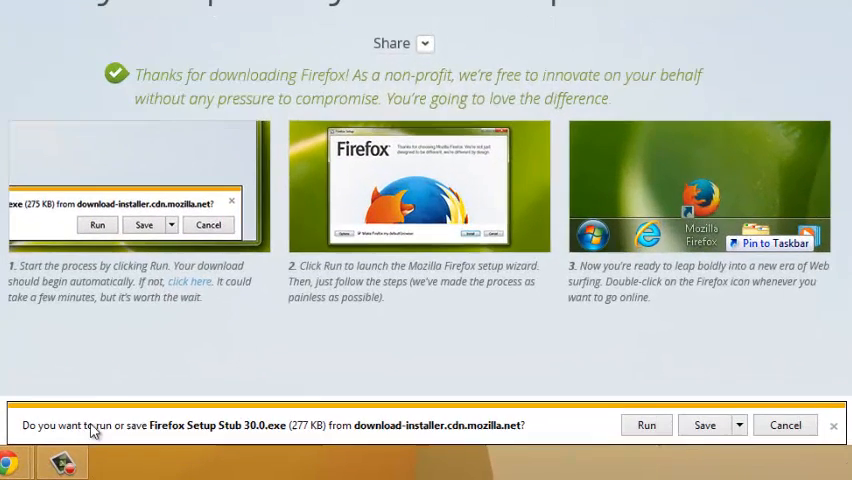
left_click(705, 425)
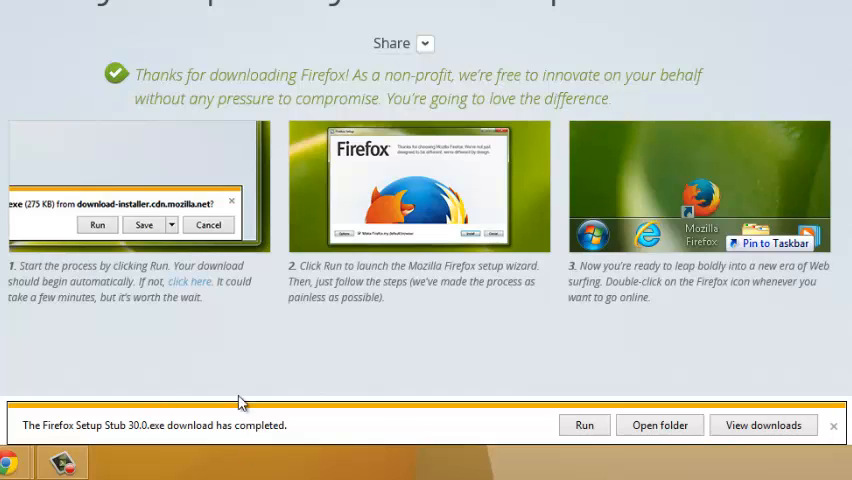
left_click(659, 425)
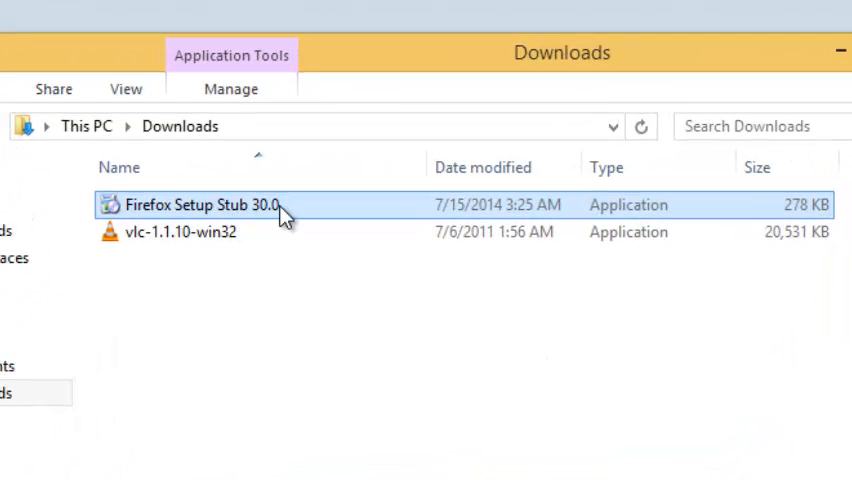
Run Firefox Setup Stub 30.0 from Downloads and install Firefox
double_click(285, 210)
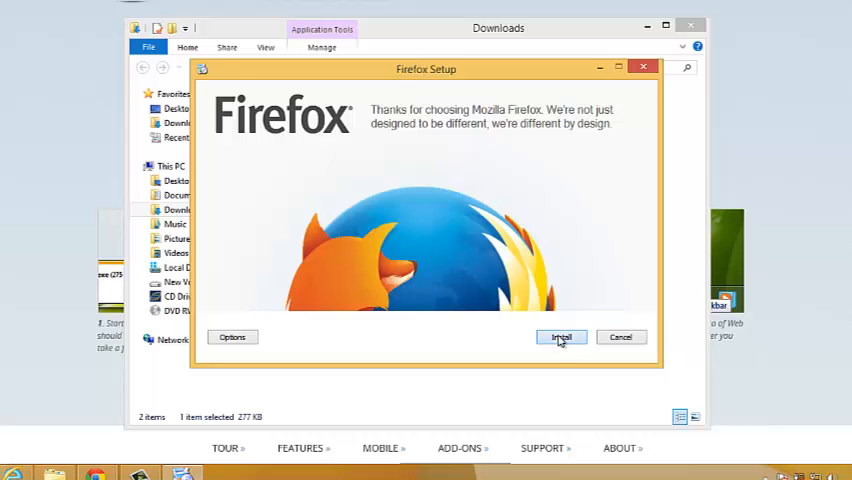
left_click(558, 336)
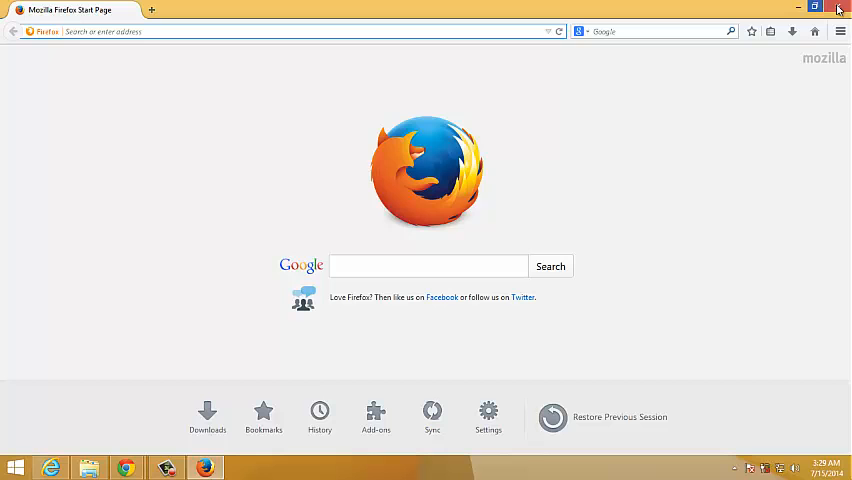
Close Firefox and reveal the Windows desktop with its new Mozilla Firefox shortcut
left_click(836, 8)
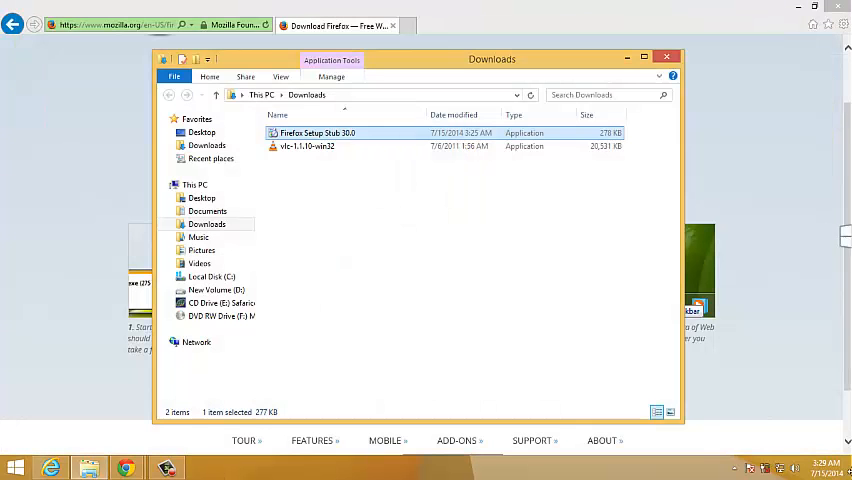
left_click(848, 470)
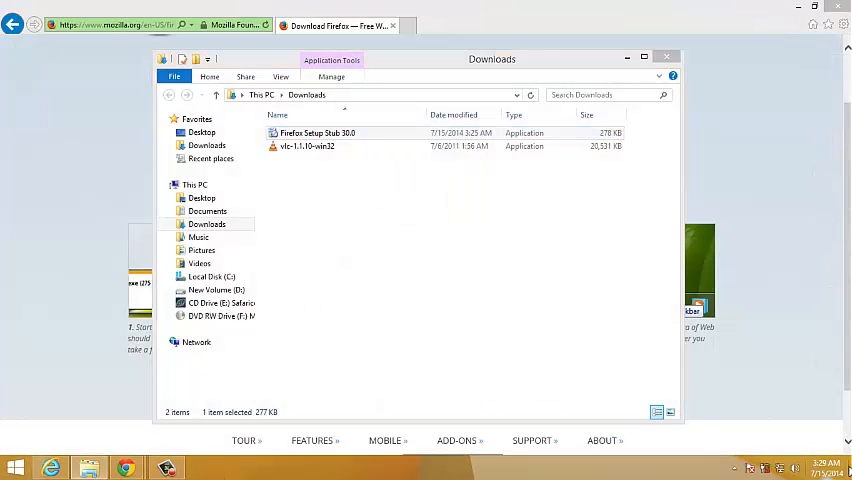
left_click(848, 470)
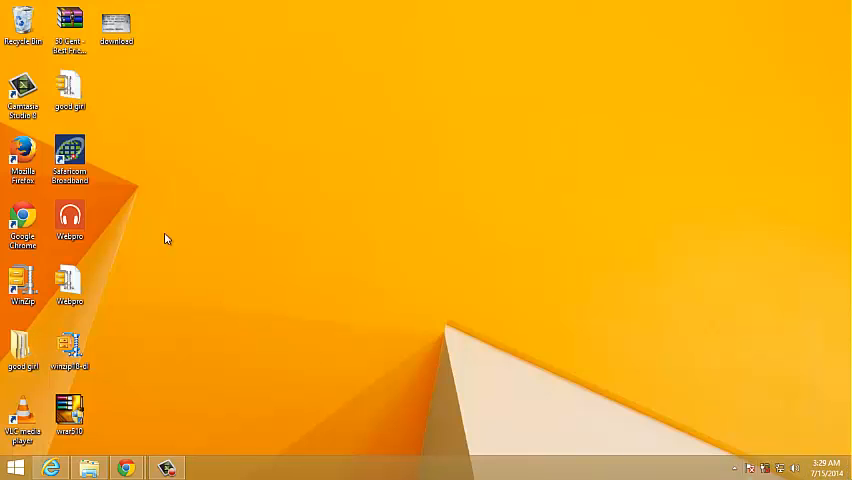
Launch Firefox from the Mozilla Firefox desktop shortcut, showing a new tab
left_click(22, 160)
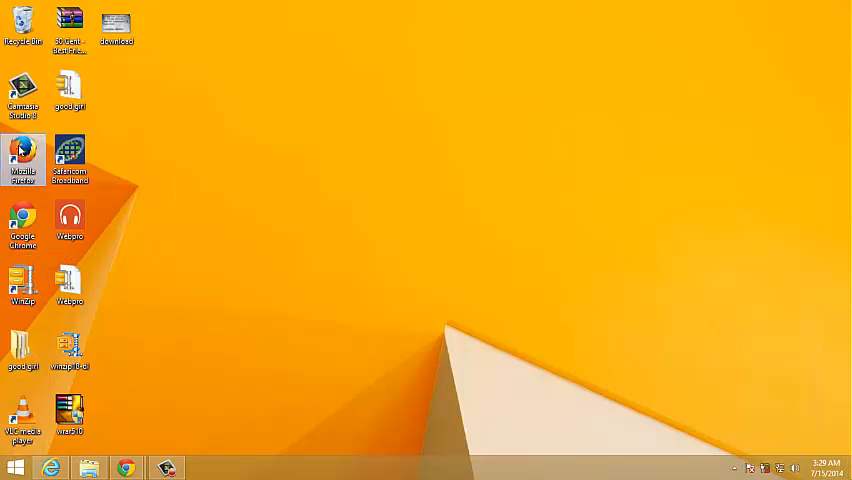
left_click(292, 158)
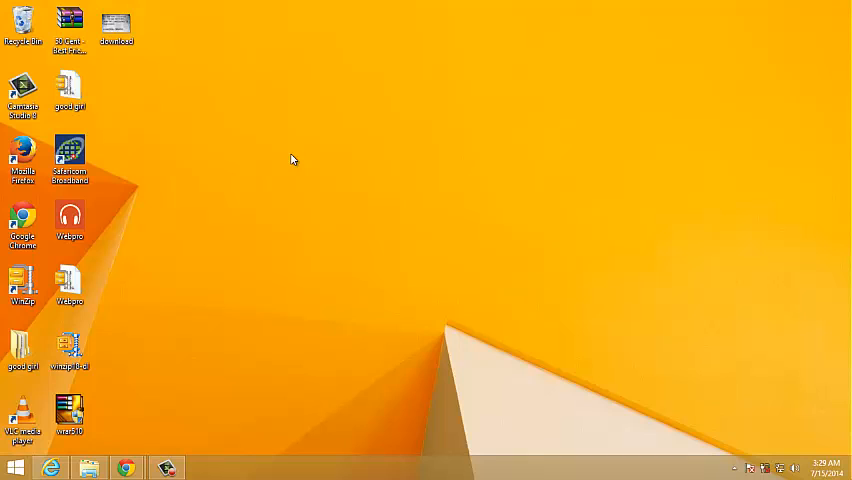
left_click(28, 158)
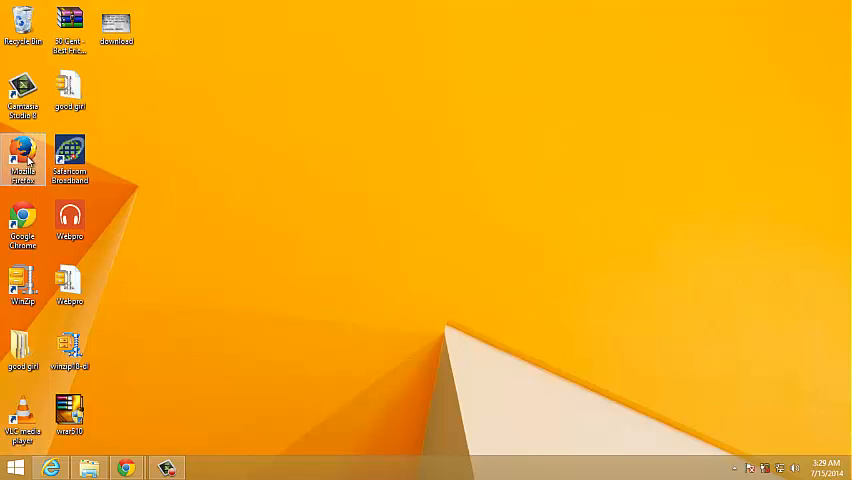
double_click(28, 158)
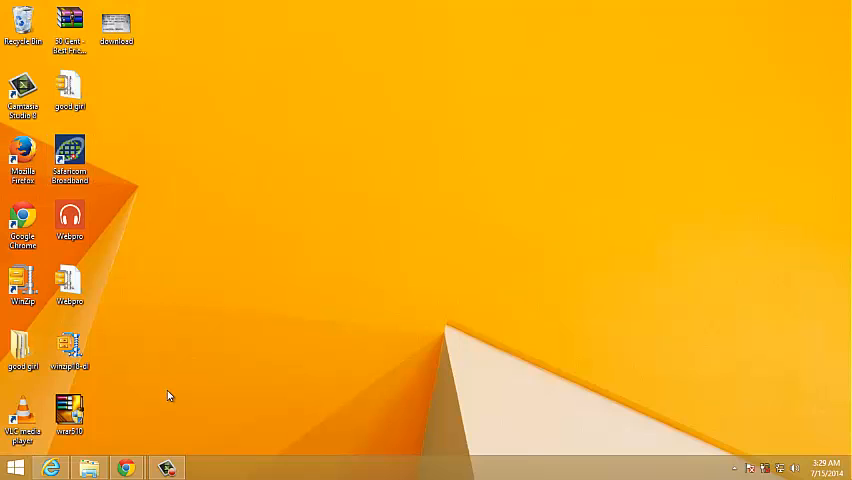